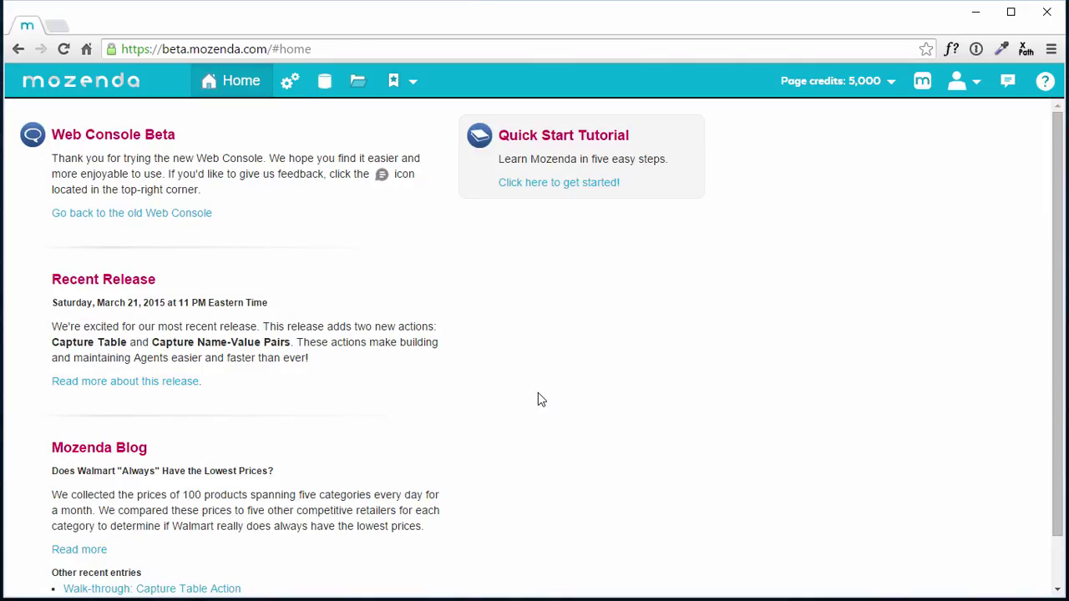
Step: Show the Agents list and select, then deselect, all five agents
left_click(290, 82)
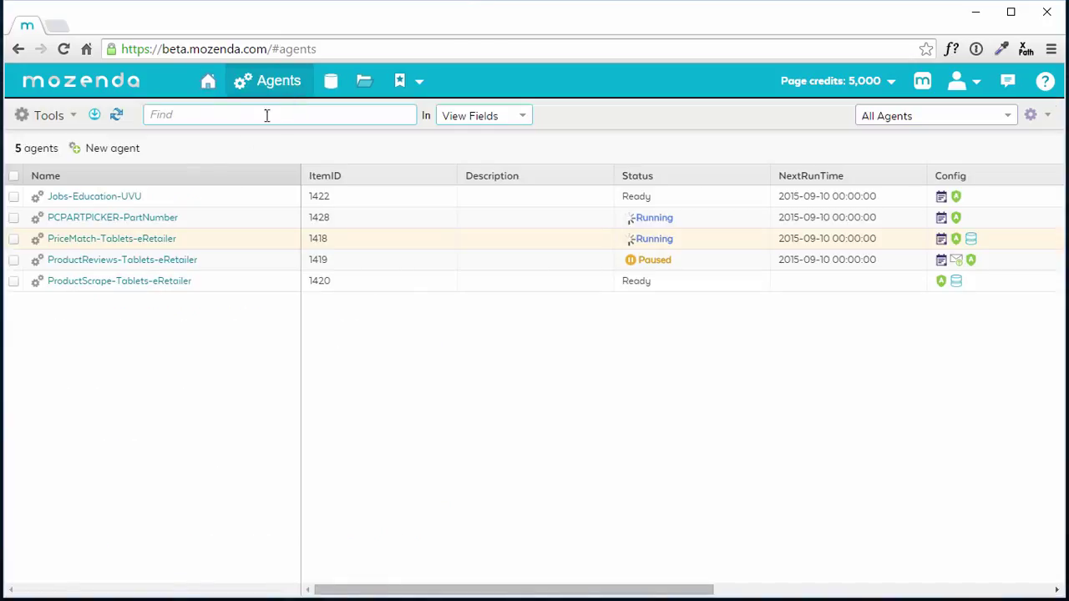
left_click(13, 177)
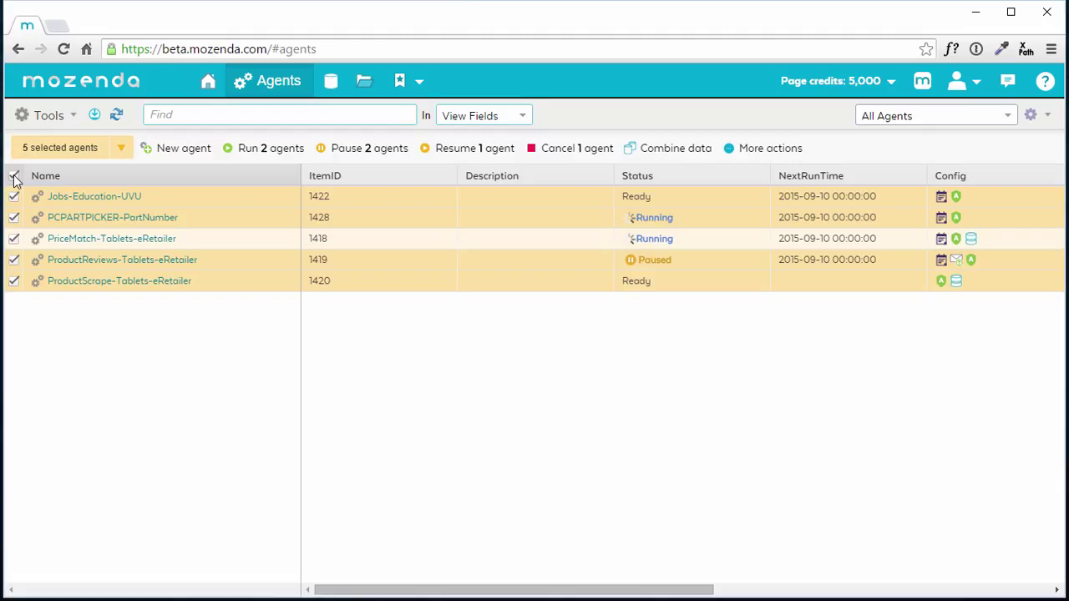
left_click(14, 177)
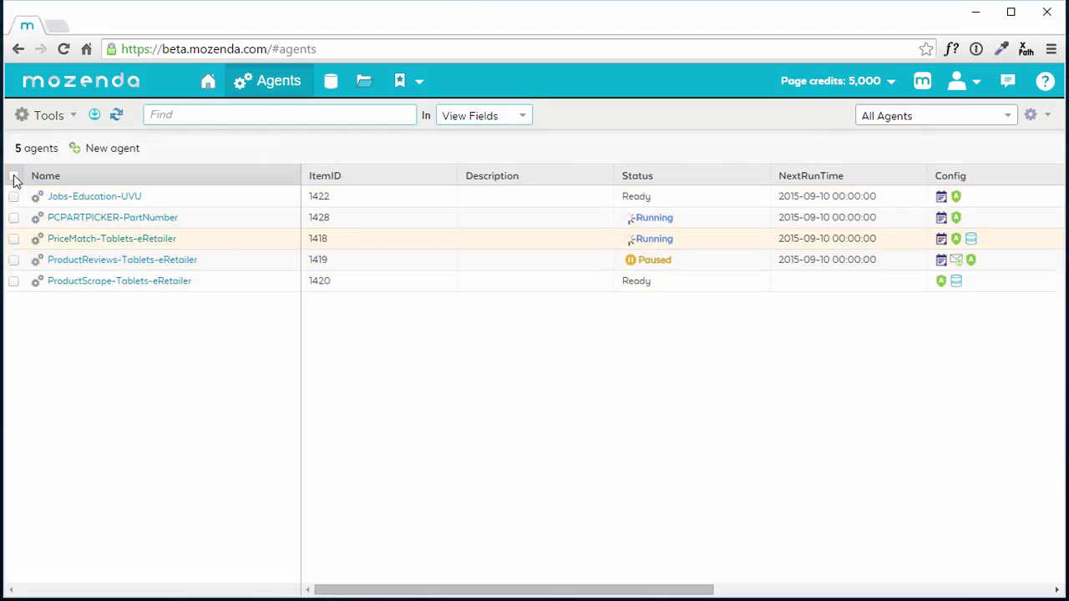
Step: Open PriceMatch-Tablets-eRetailer's data and refresh it to load all 10 collected items
left_click(124, 240)
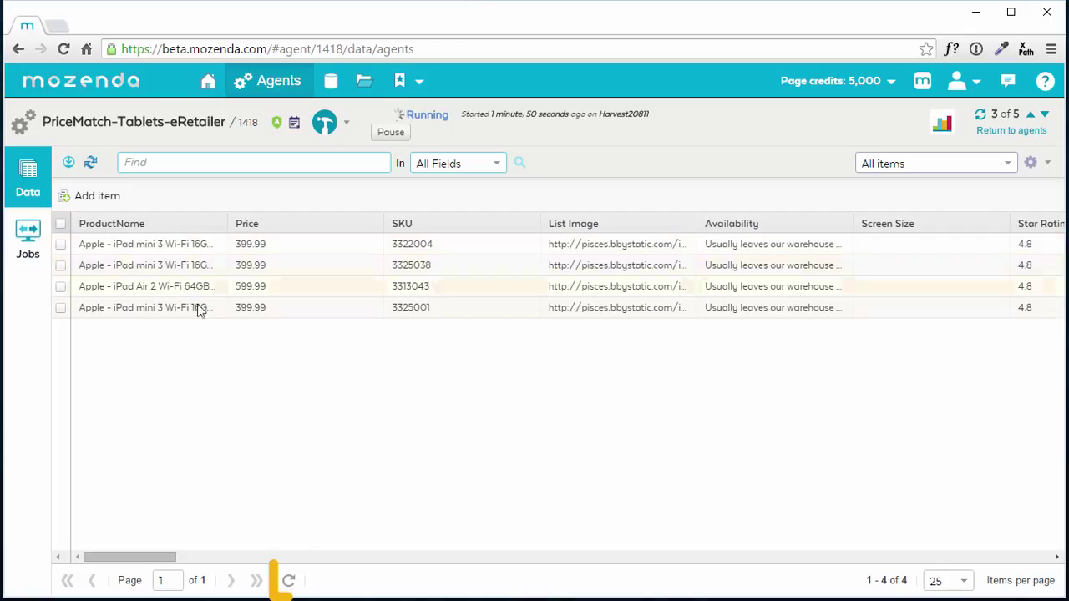
left_click(288, 580)
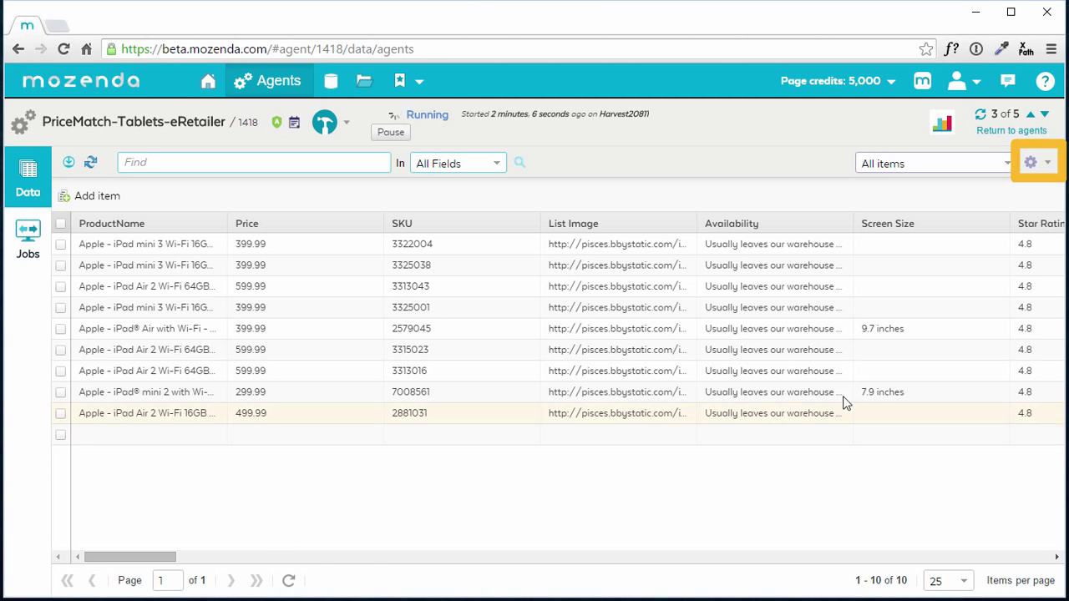
Step: Edit the All items view so Star Rating then Reviews follow SKU, and save
left_click(1049, 164)
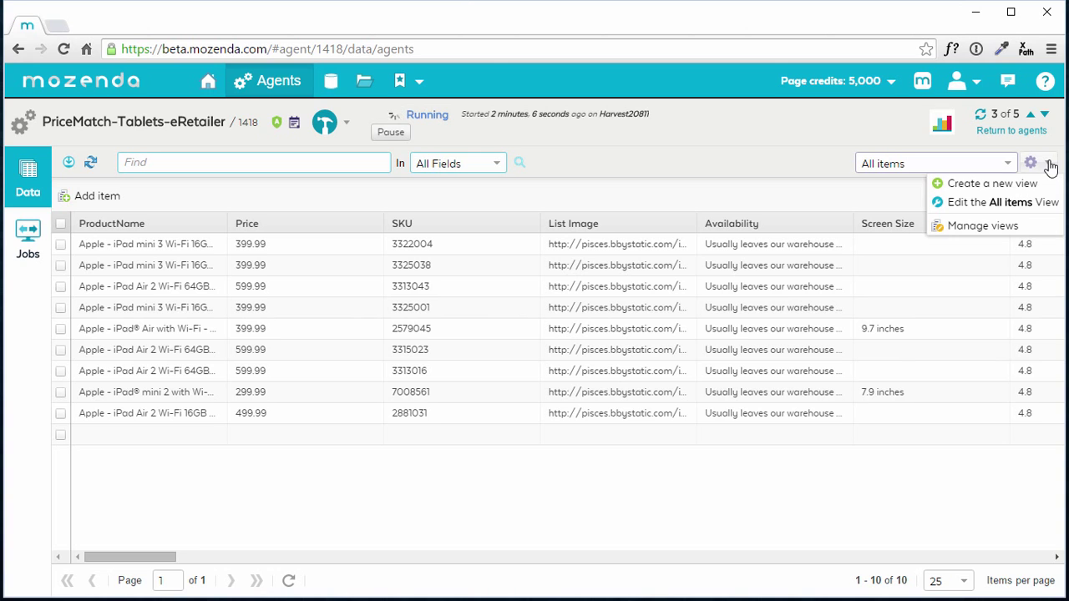
left_click(1042, 202)
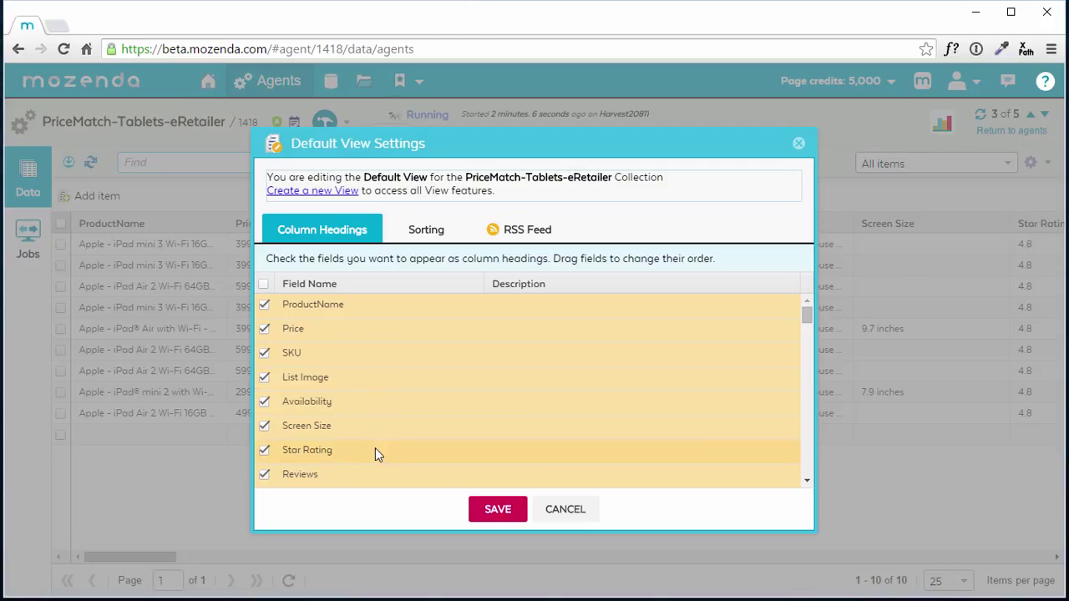
left_click_drag(373, 447, 387, 379)
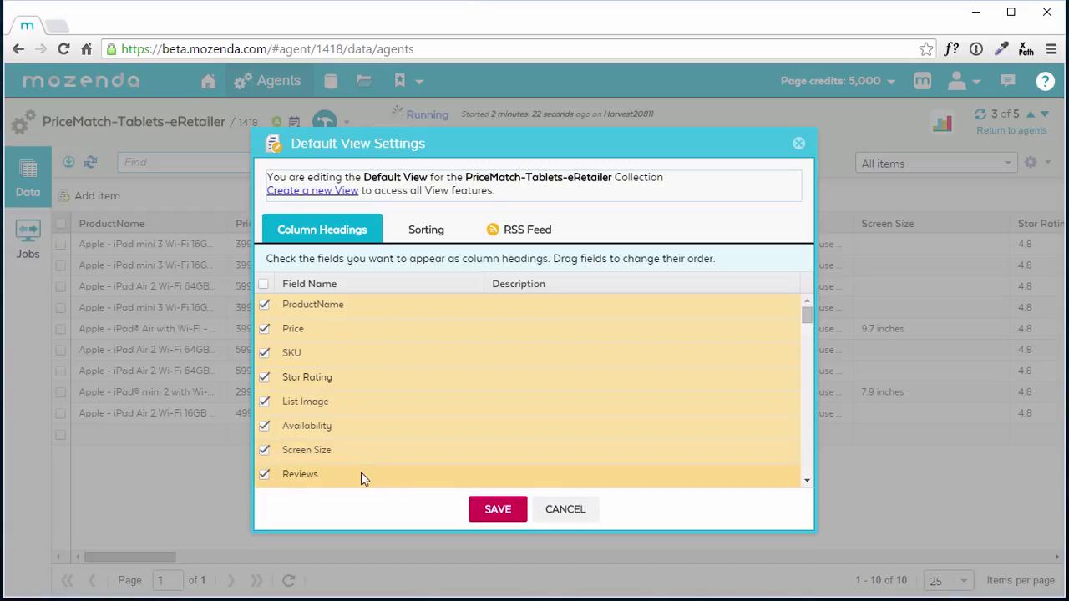
left_click_drag(367, 470, 384, 401)
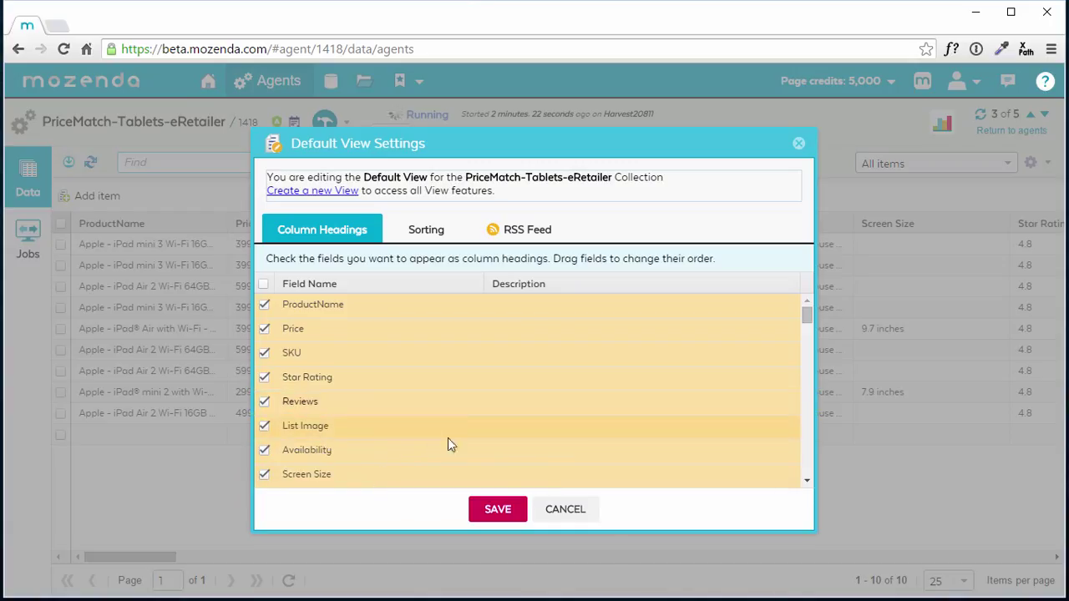
left_click(498, 510)
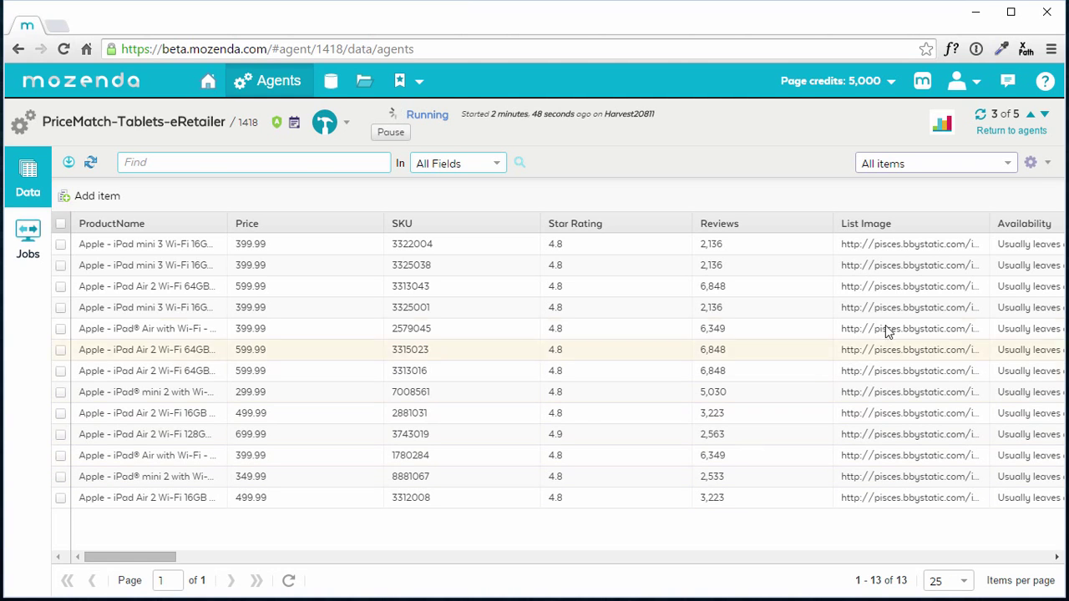
Step: Start a new table view named '4-7 over 100'
left_click(1042, 163)
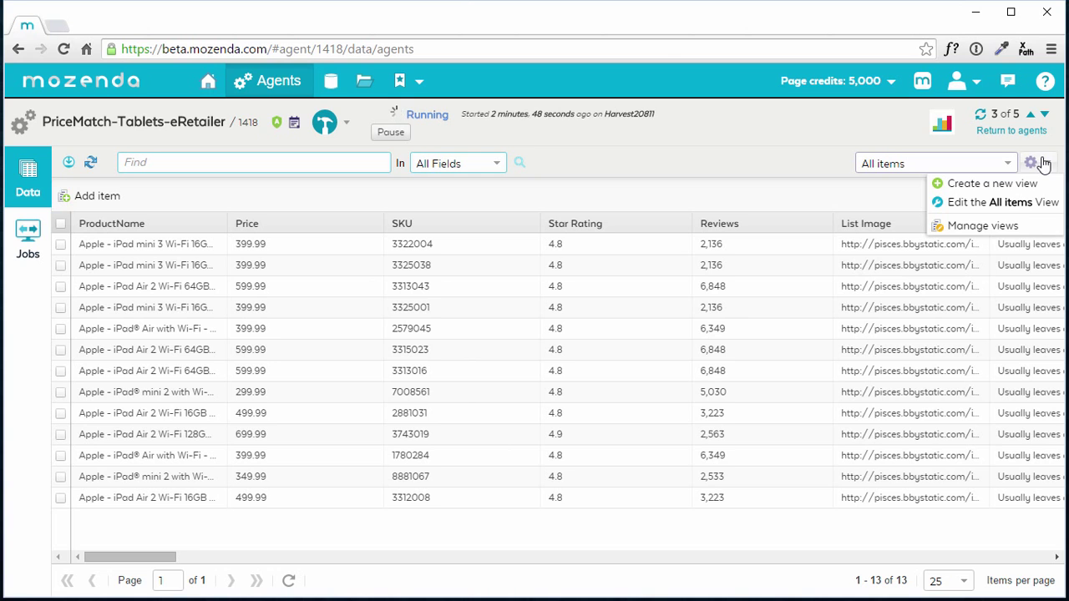
left_click(1040, 184)
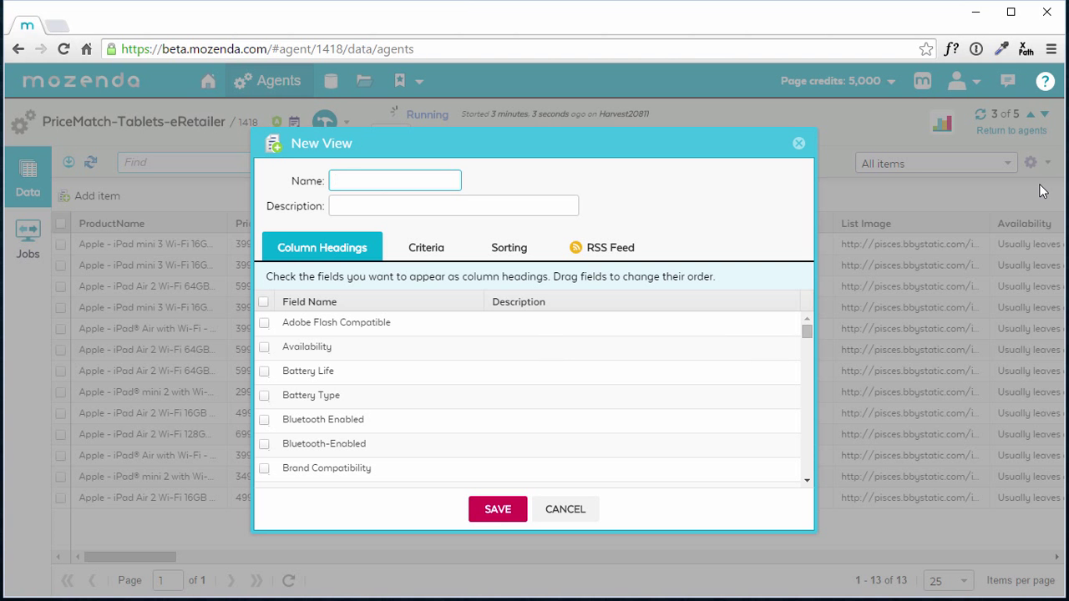
type("4-7 over 100")
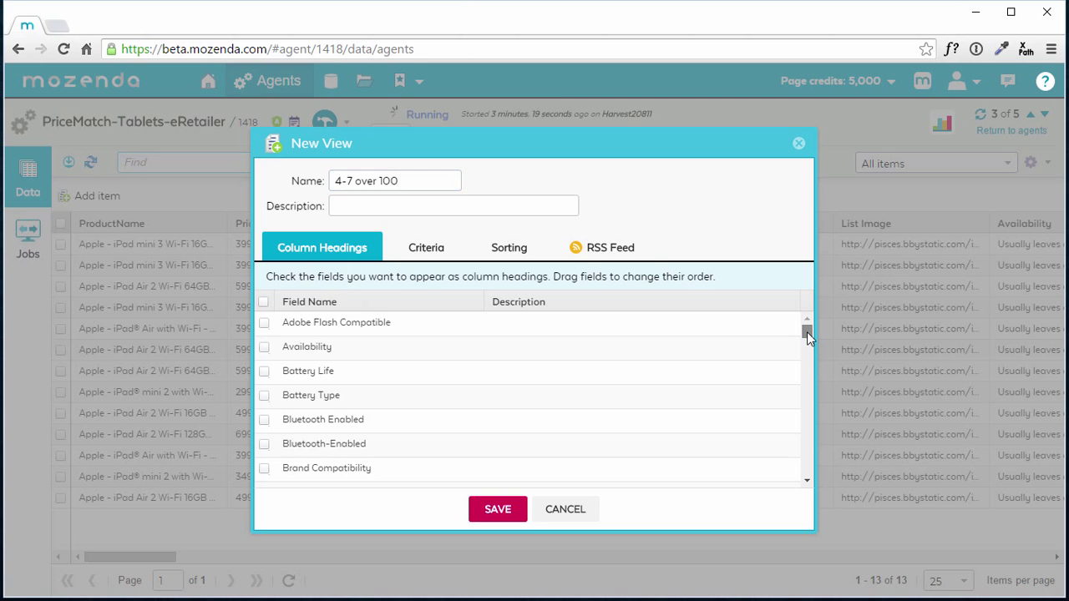
left_click_drag(806, 332, 806, 423)
Step: Include ProductName, Price, SKU, Star Rating and Reviews as the view's columns
left_click(264, 436)
left_click(263, 350)
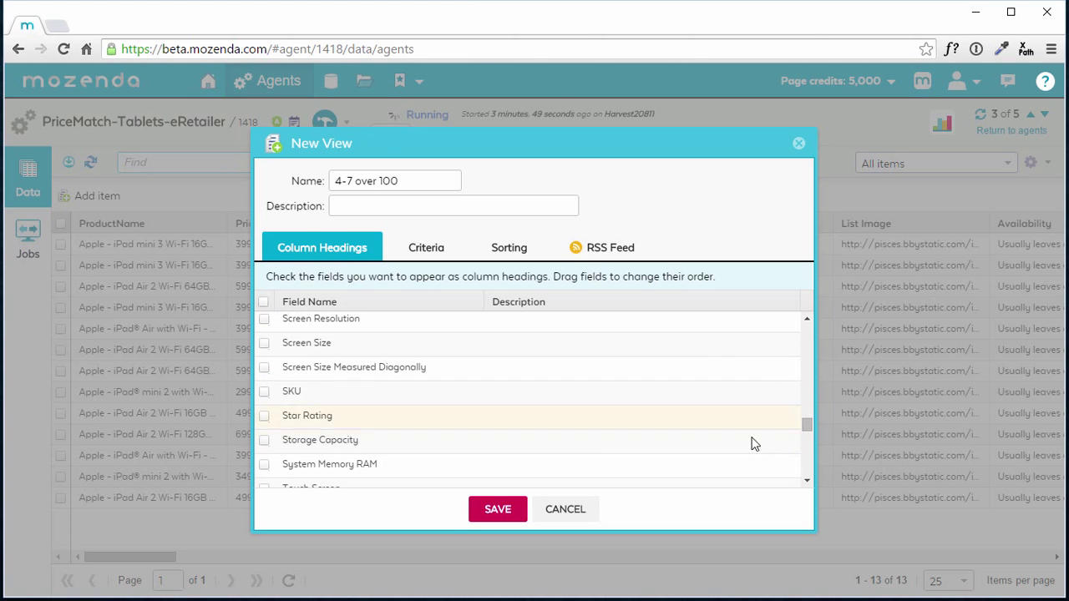
left_click(264, 392)
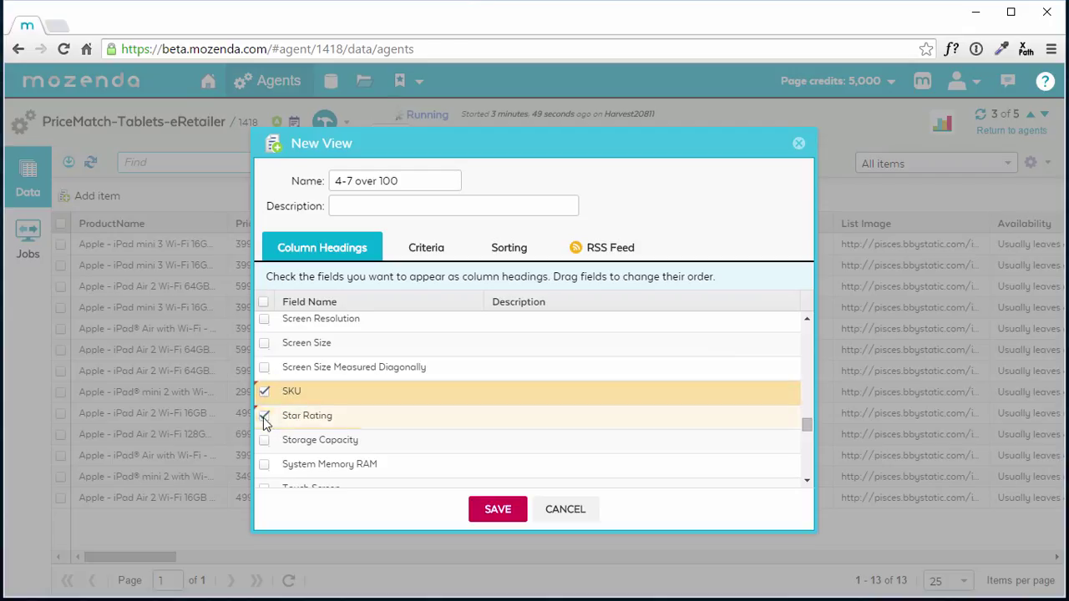
left_click(264, 416)
scroll(806, 429, "up", 2)
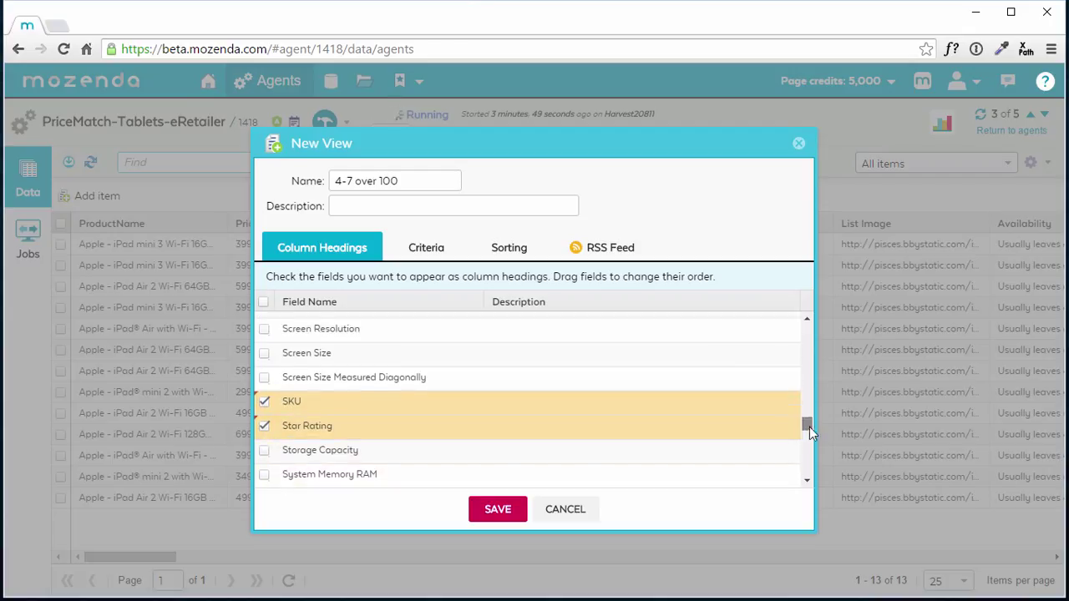
left_click(264, 365)
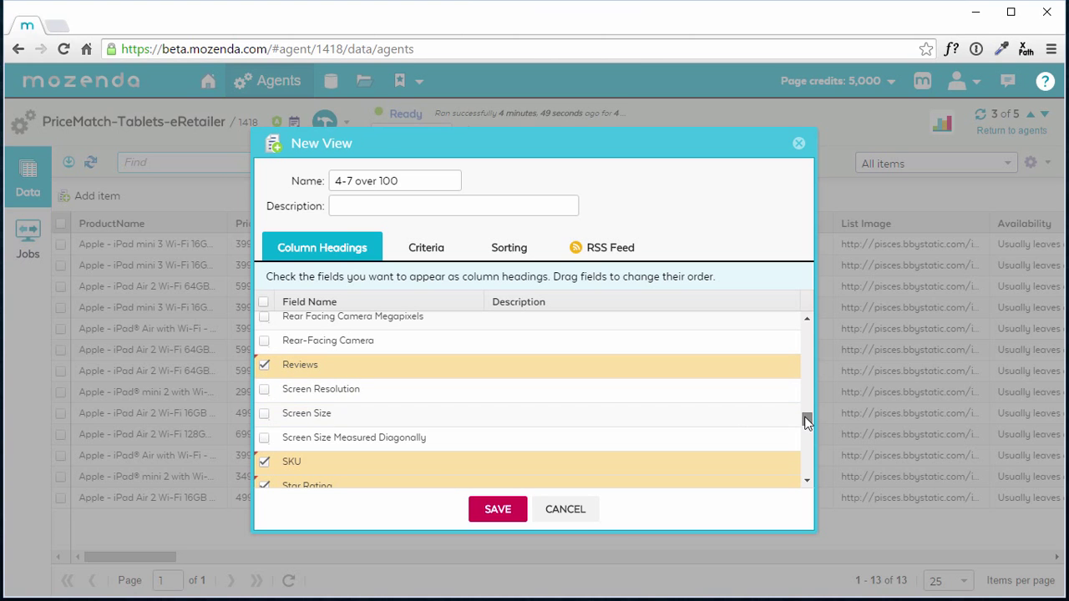
Step: Reorder the chosen columns and move on to the view's criteria
scroll(807, 414, "up", 3)
scroll(806, 415, "up", 1)
left_click_drag(396, 439, 422, 320)
scroll(421, 378, "down", 10)
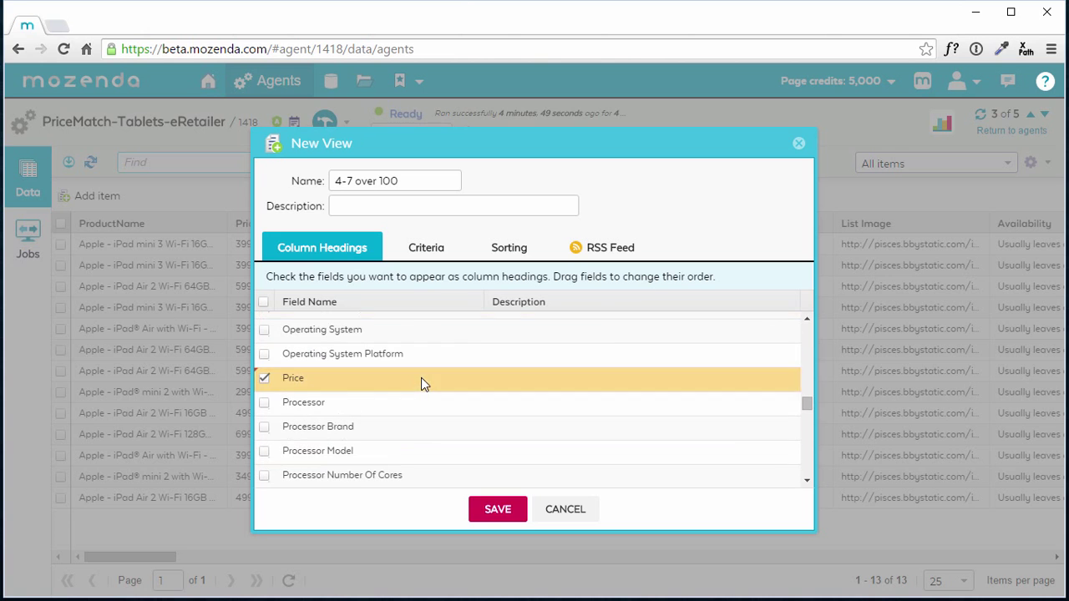
left_click_drag(421, 377, 441, 350)
scroll(445, 376, "down", 3)
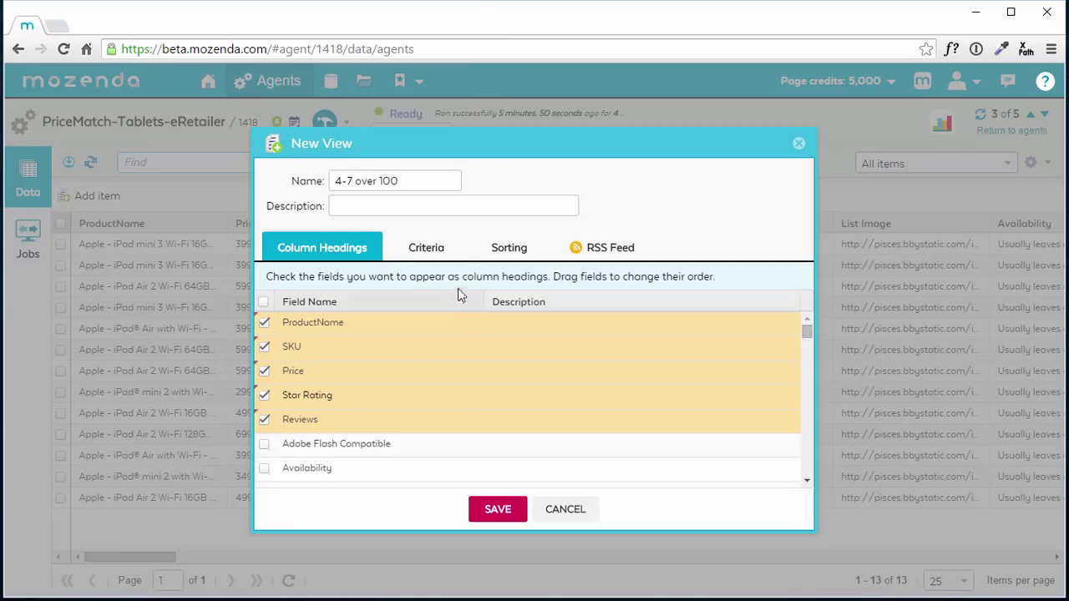
left_click(449, 259)
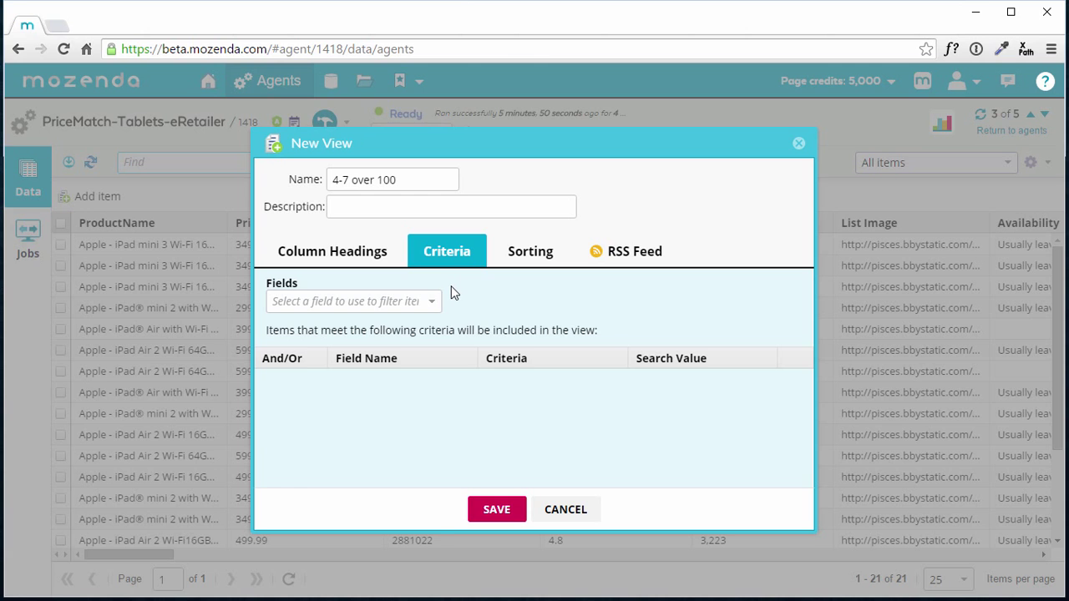
Step: Add the filter criterion Star Rating Is Greater Than Or Equal 4.7
left_click(433, 304)
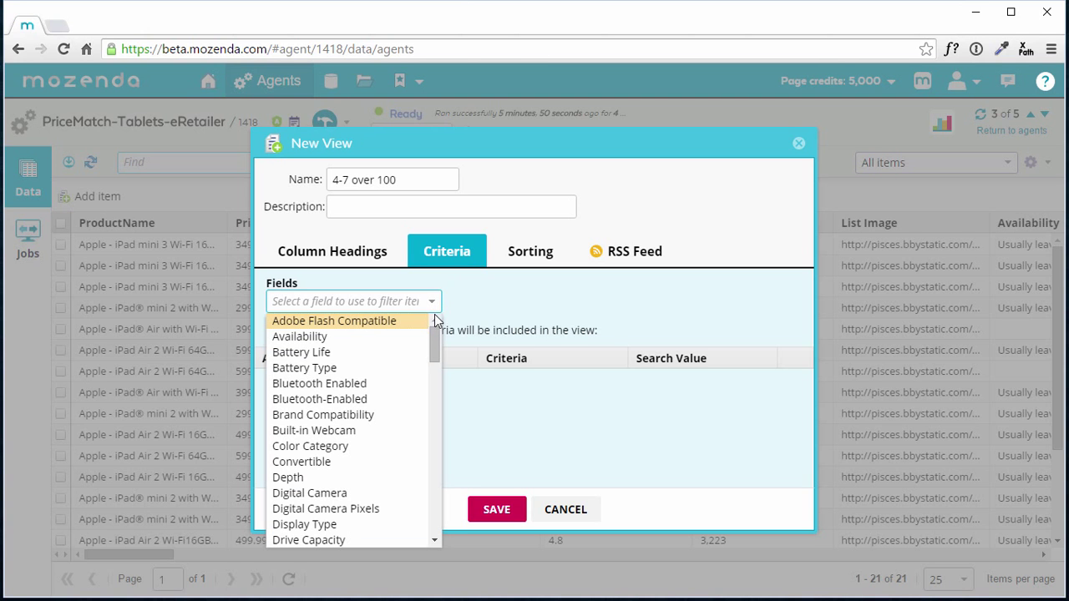
left_click_drag(435, 340, 436, 474)
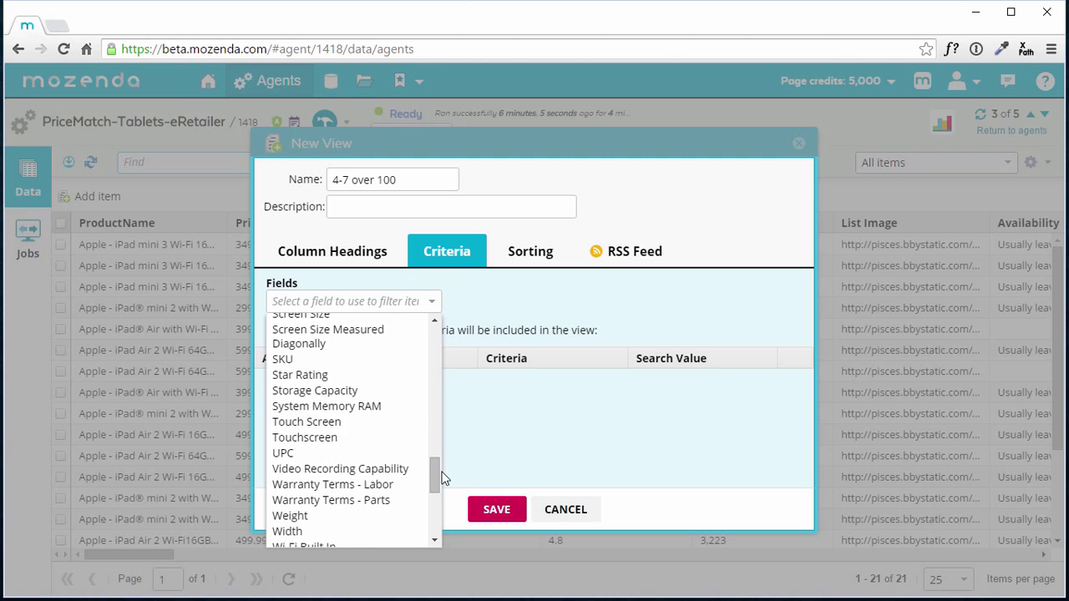
left_click(386, 383)
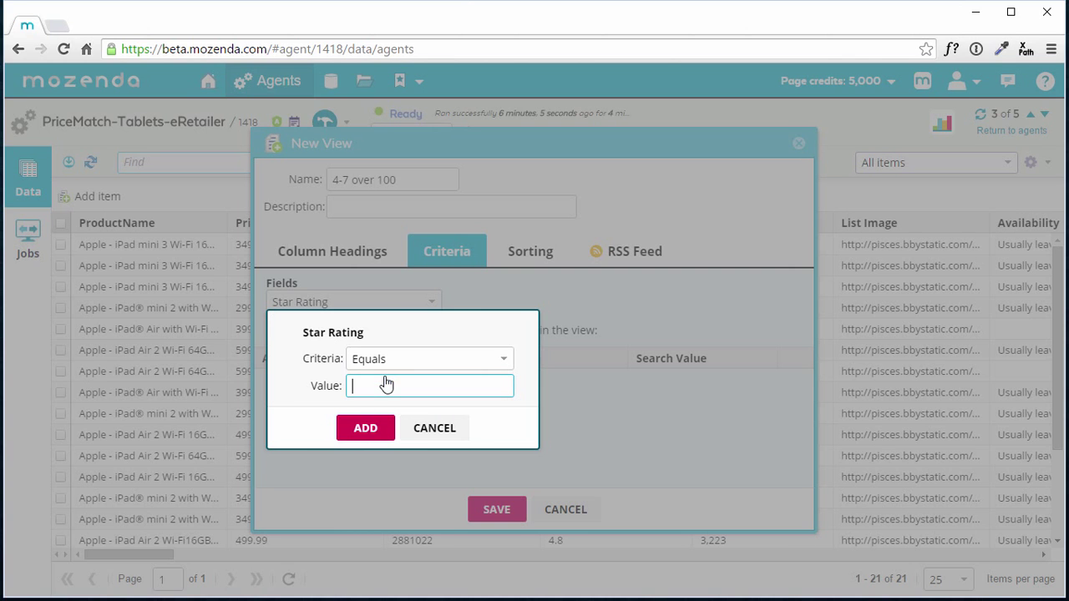
left_click(503, 365)
left_click(502, 365)
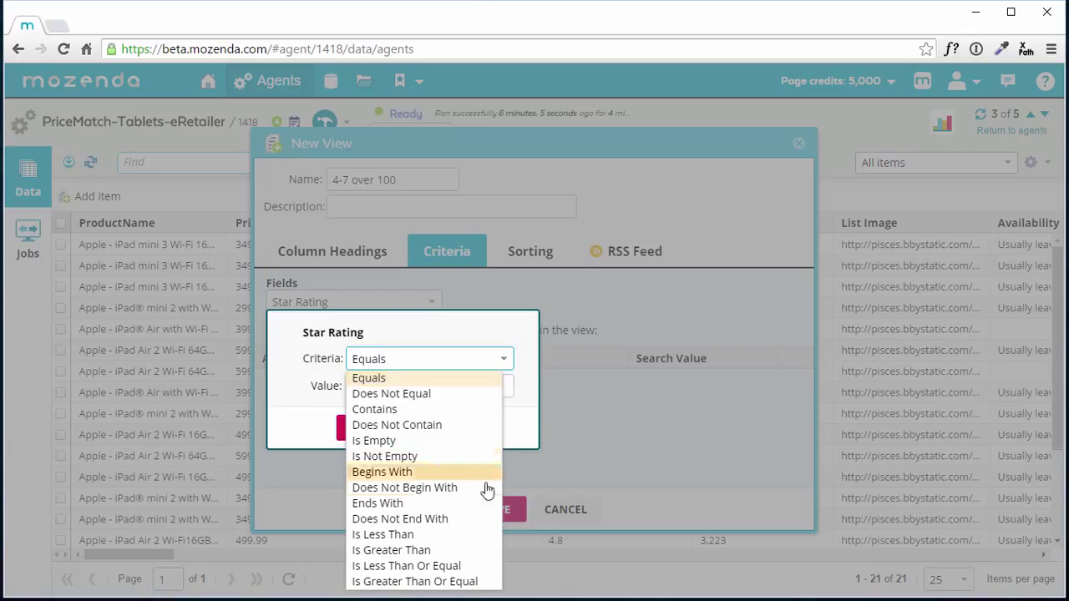
left_click(479, 581)
left_click(450, 381)
type("4.7")
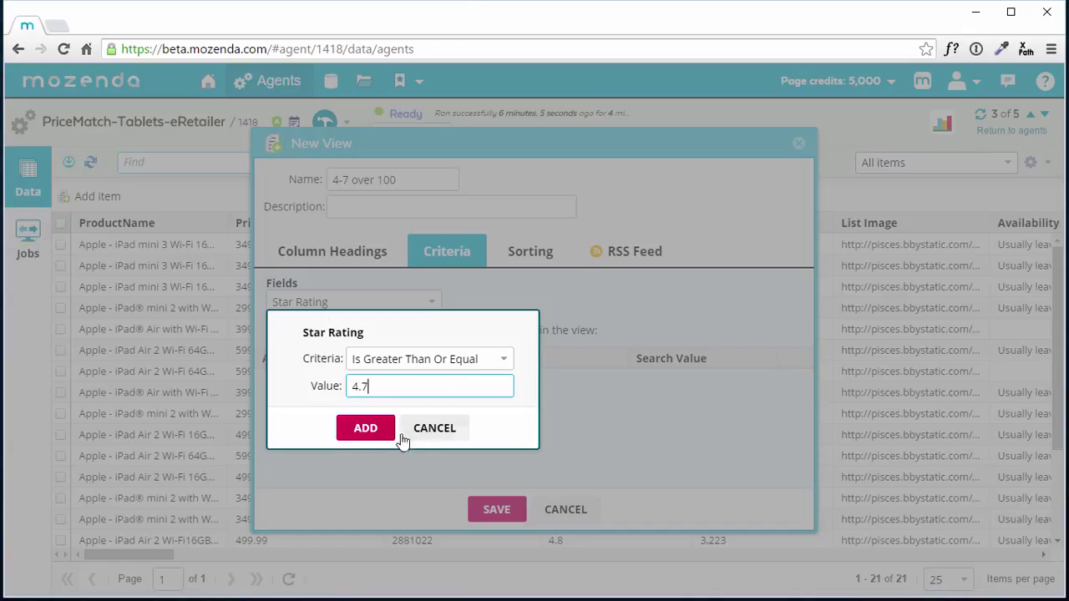
left_click(366, 428)
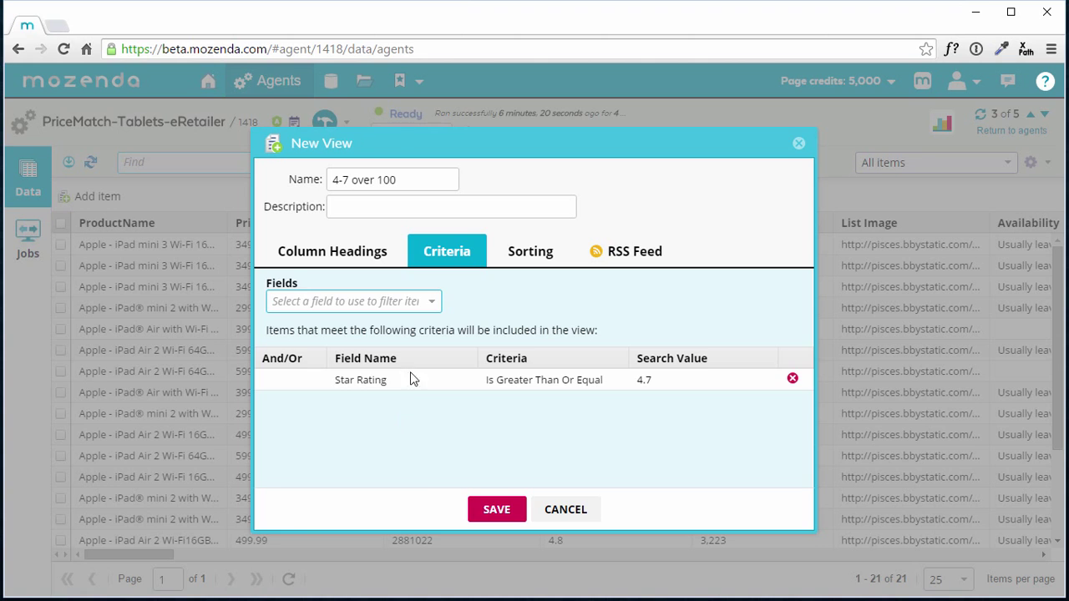
Step: Add the criterion Reviews Is Greater Than Or Equal 100 and save the view
left_click(432, 305)
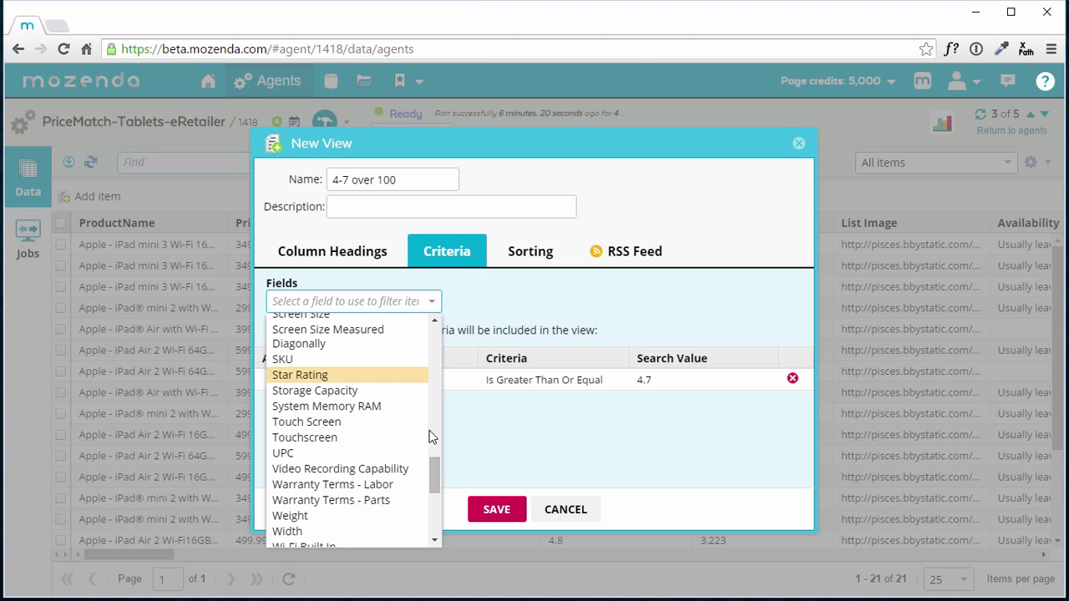
left_click_drag(435, 462, 437, 442)
left_click(390, 414)
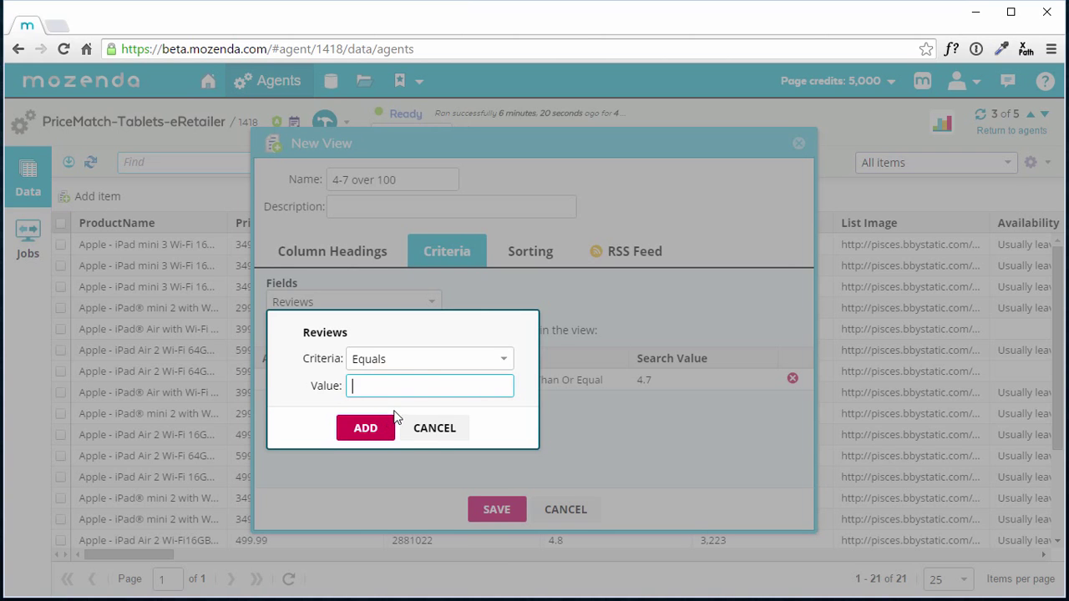
left_click(492, 362)
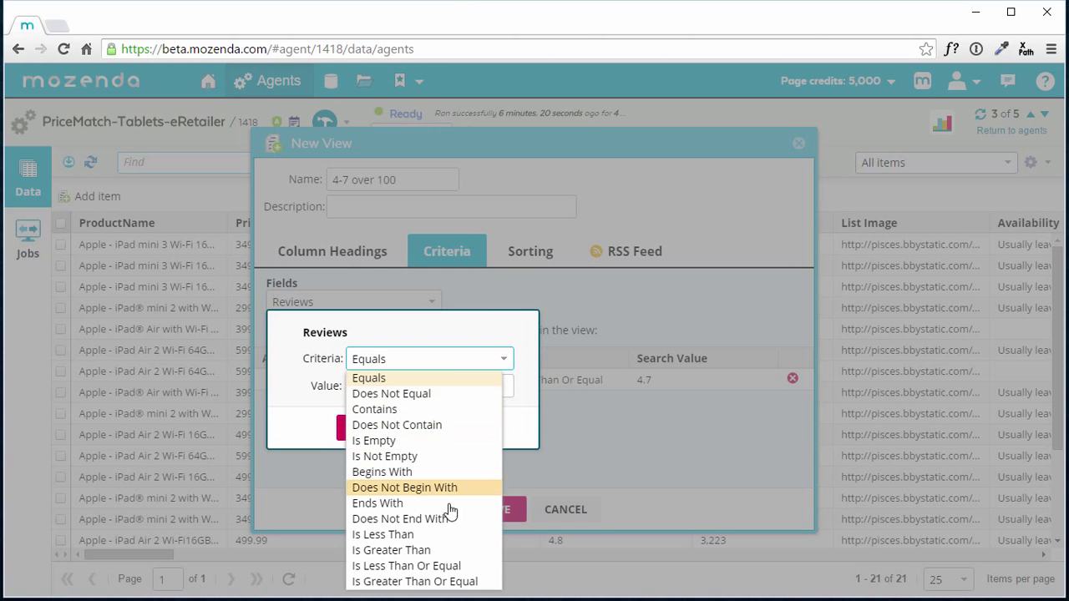
left_click(481, 580)
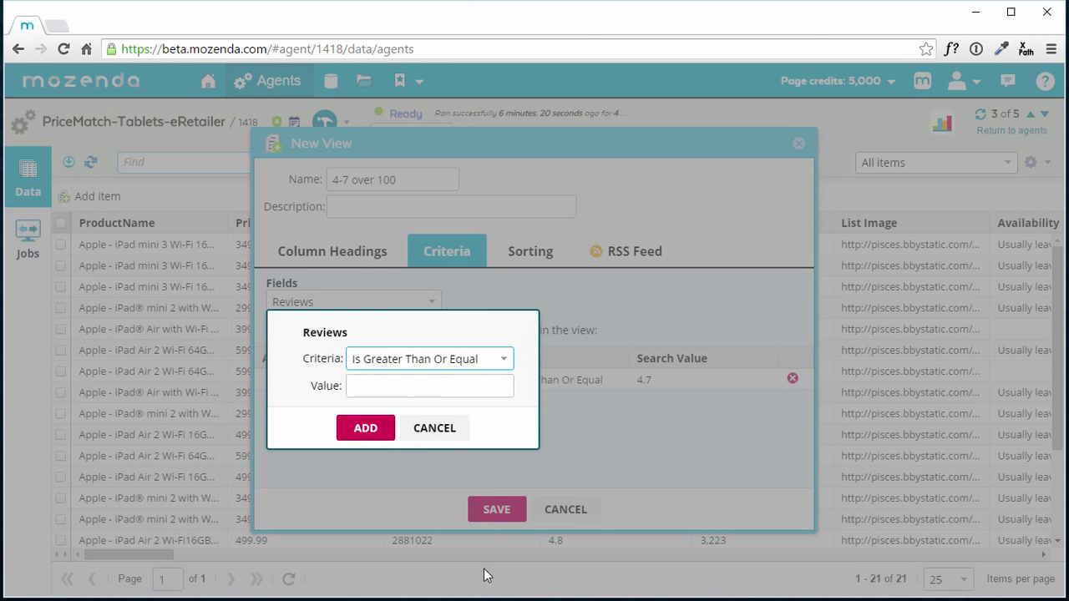
left_click(475, 390)
type("100")
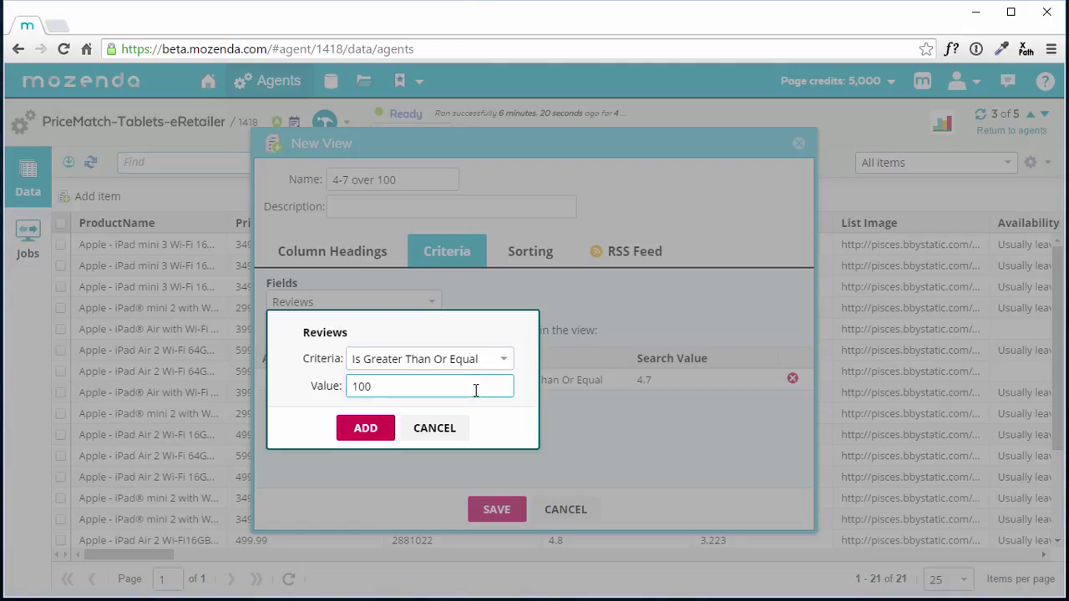
left_click(377, 431)
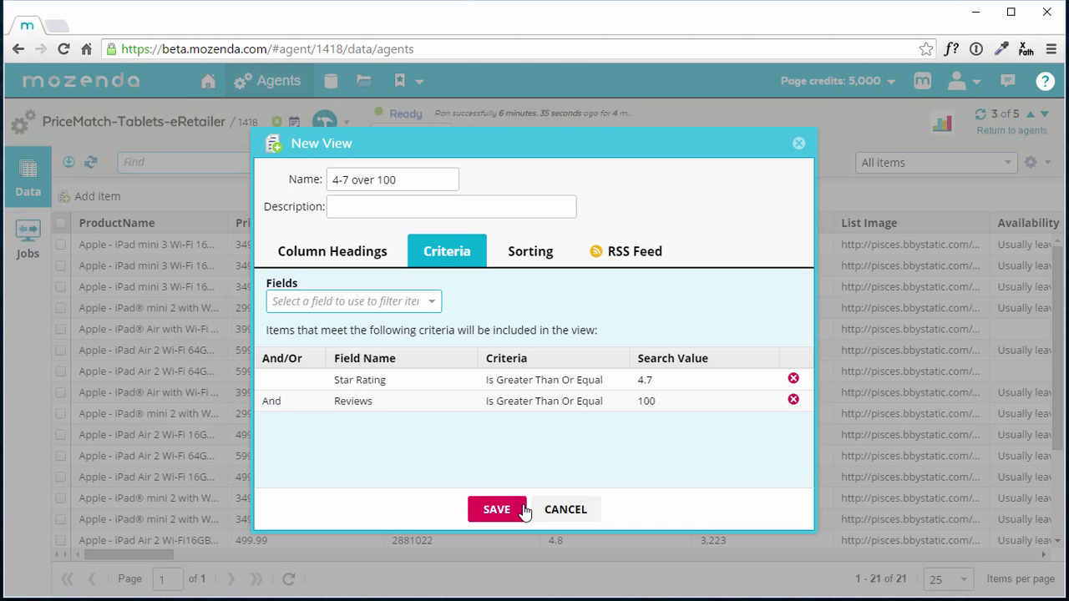
left_click(498, 510)
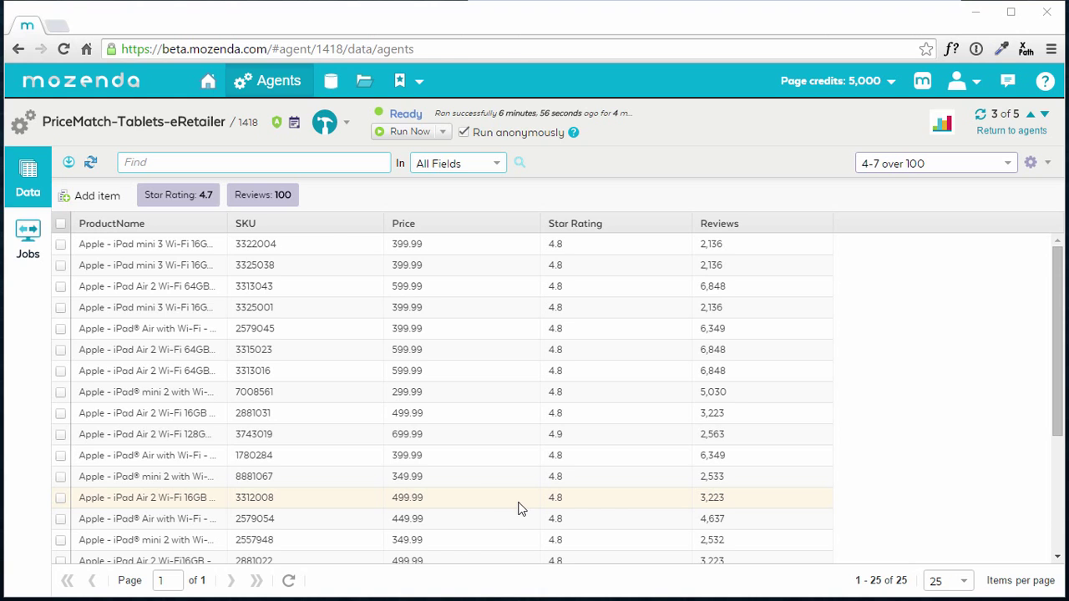
Step: Open the agent's hammer menu of configuration and data actions
left_click(325, 132)
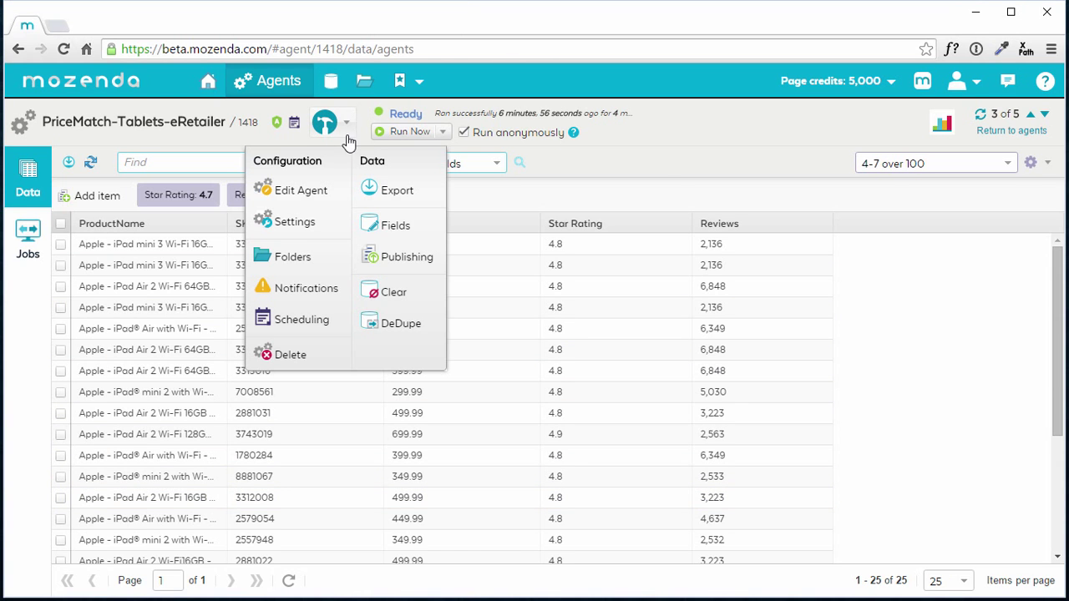
Step: Download the 4-7 over 100 view's items in CSV format
left_click(419, 189)
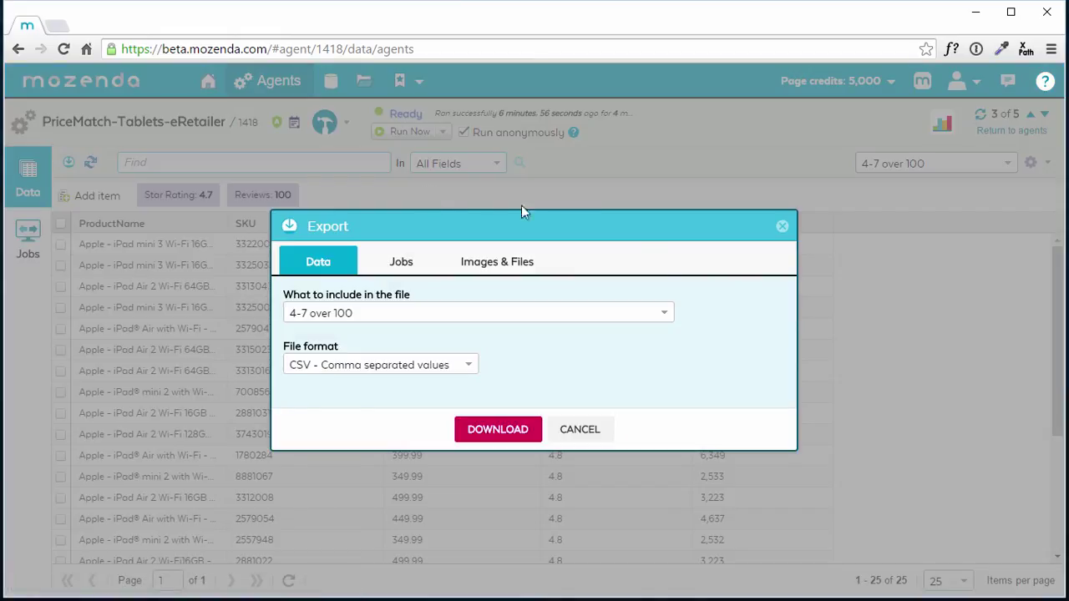
left_click(665, 314)
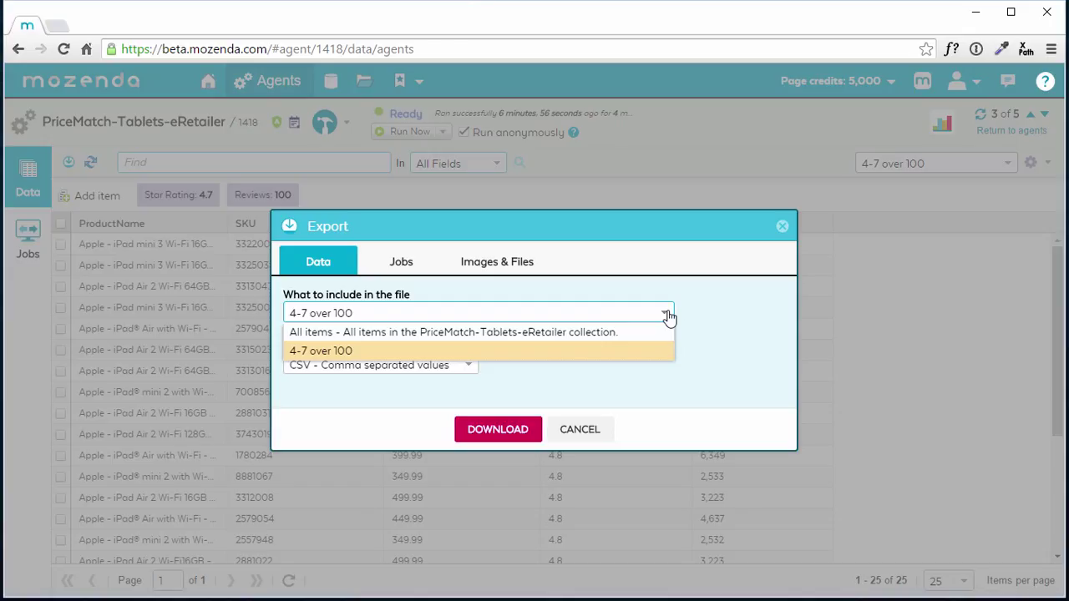
left_click(665, 315)
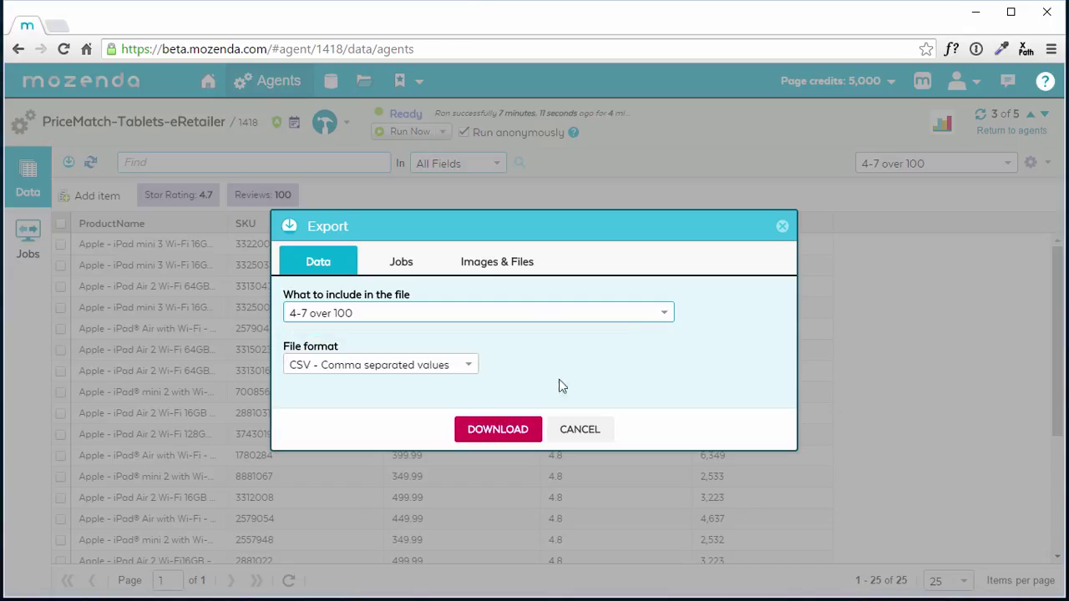
left_click(468, 376)
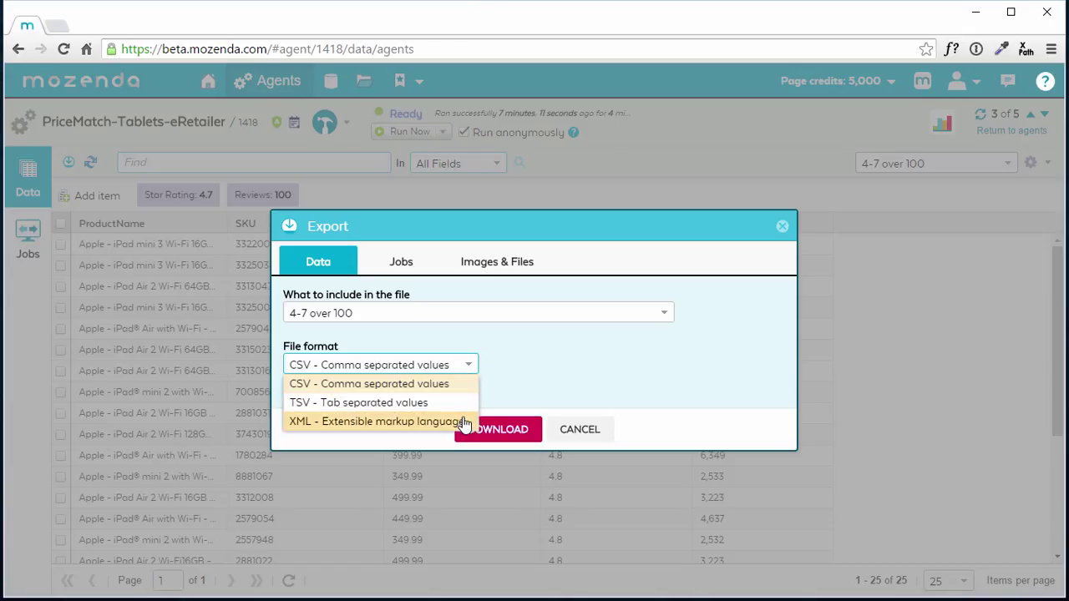
left_click(504, 378)
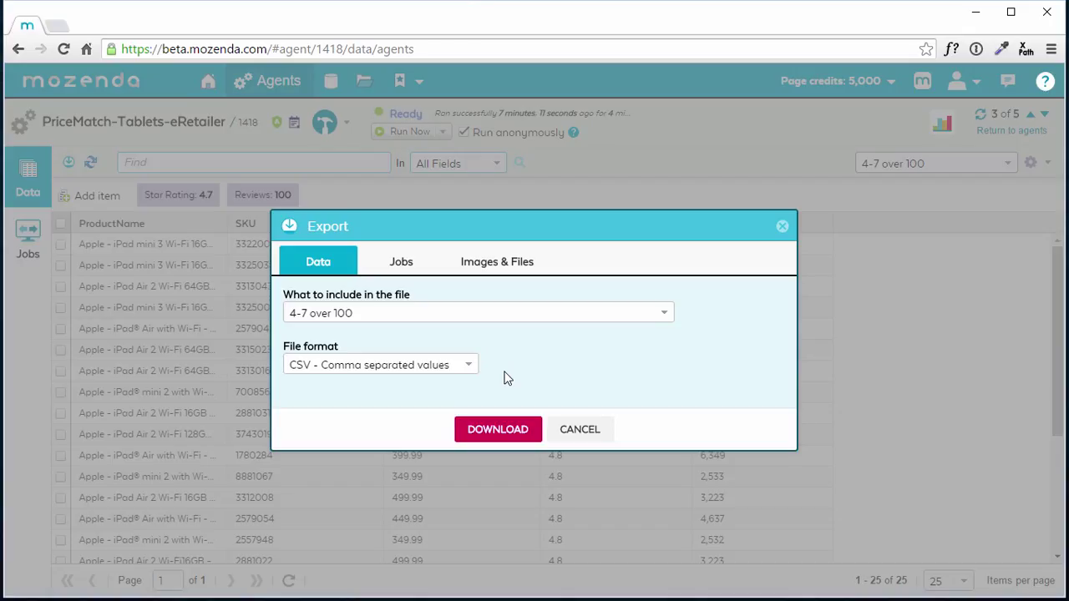
left_click(521, 431)
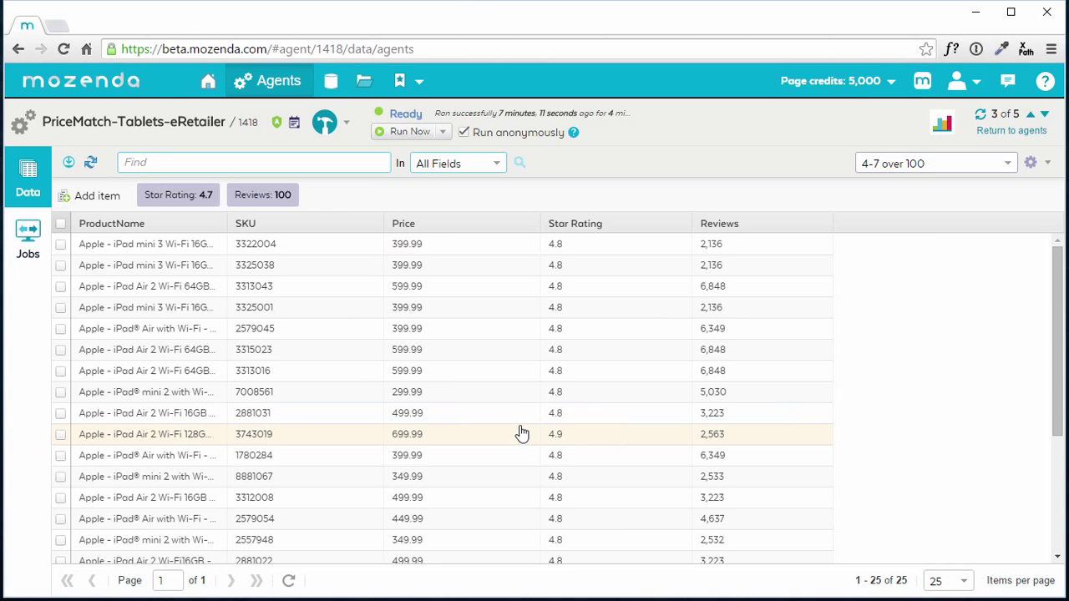
Step: Confirm the Save As dialog to store the exported CSV file
left_click(803, 489)
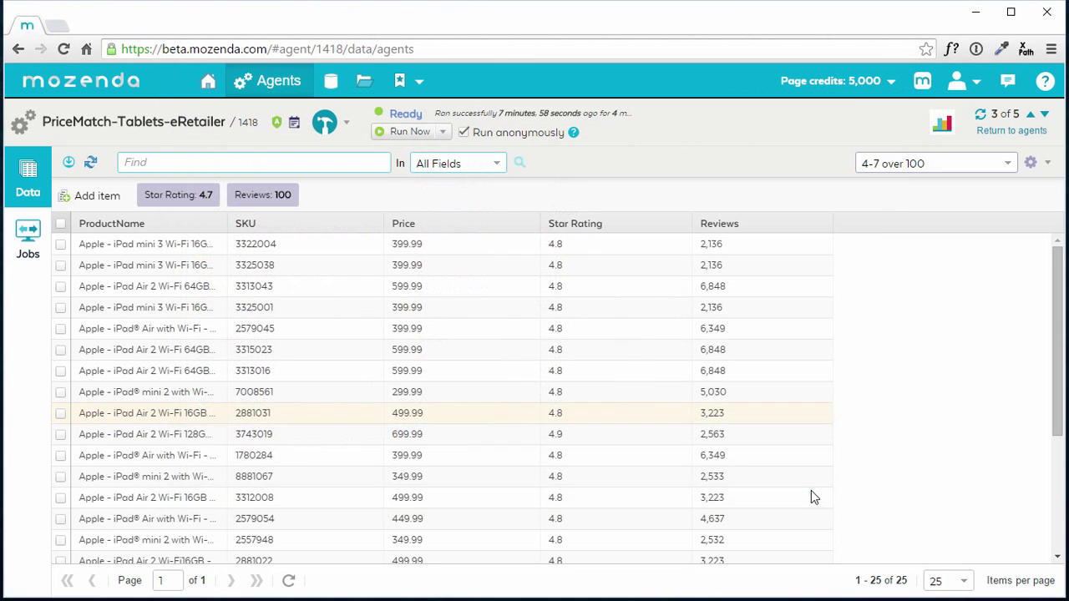